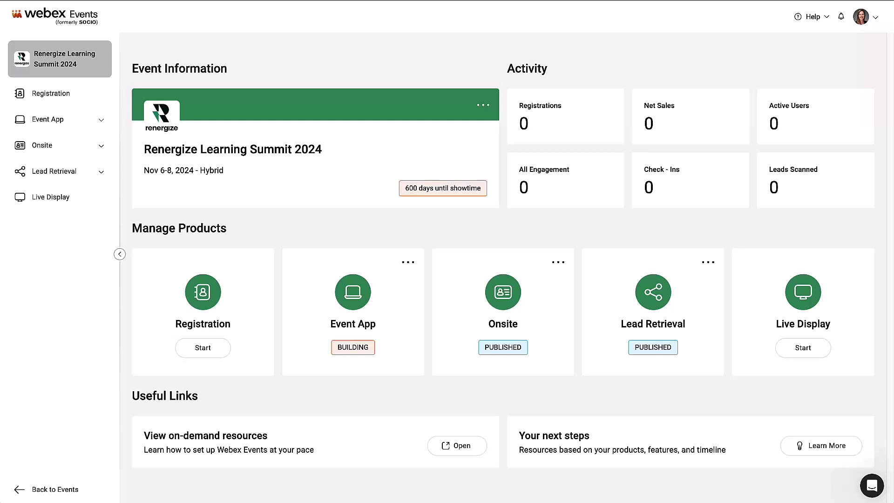
# - Start building the event's registration page and open the Basics event details form
pyautogui.click(51, 95)
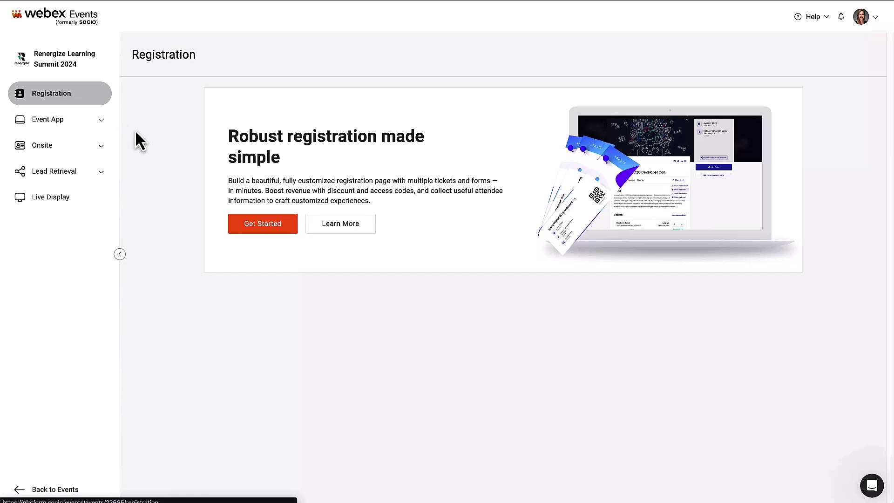
pyautogui.click(237, 231)
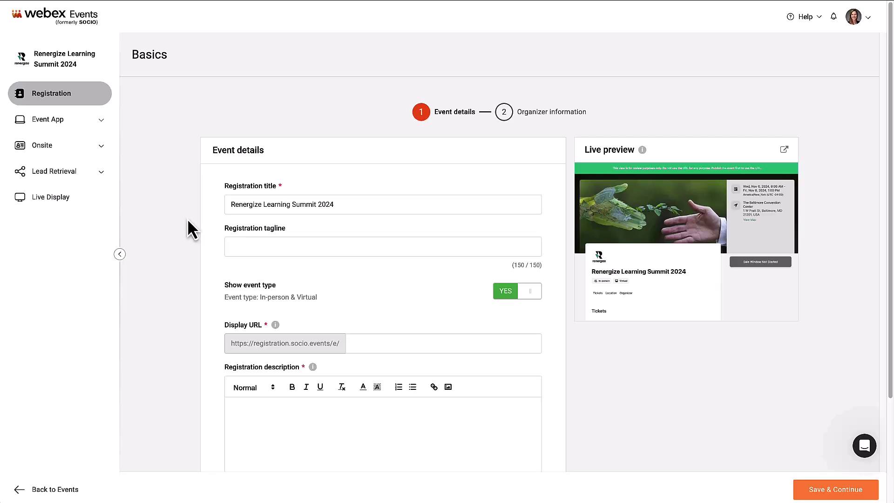
# - Enter renergizelearningsummit2024 as the registration display URL
pyautogui.click(372, 345)
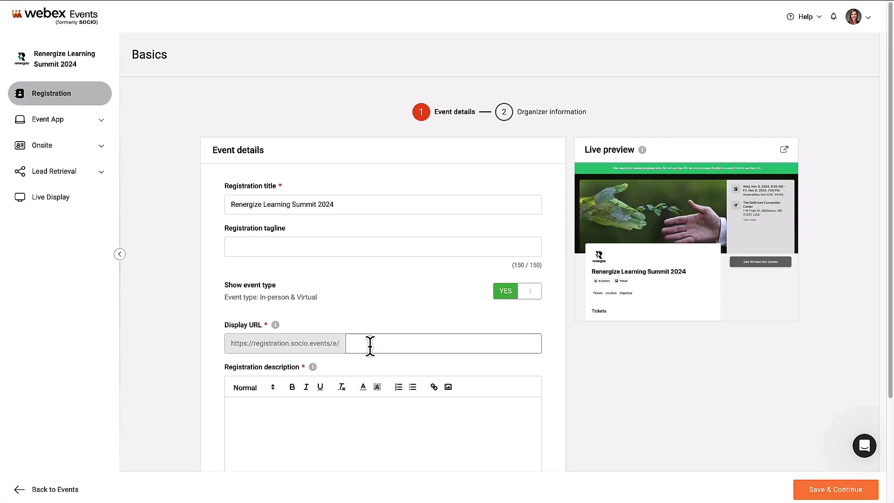
pyautogui.write('renergizelearningsummit2024')
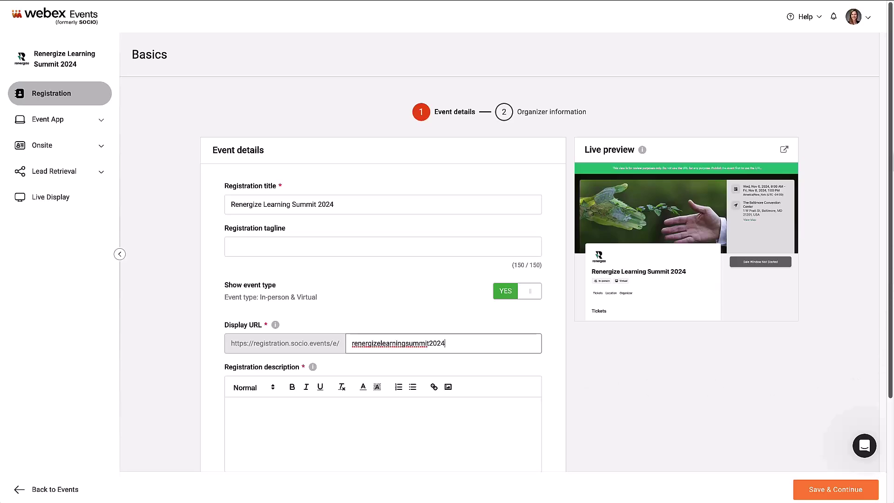
pyautogui.scroll(-3, 886, 195)
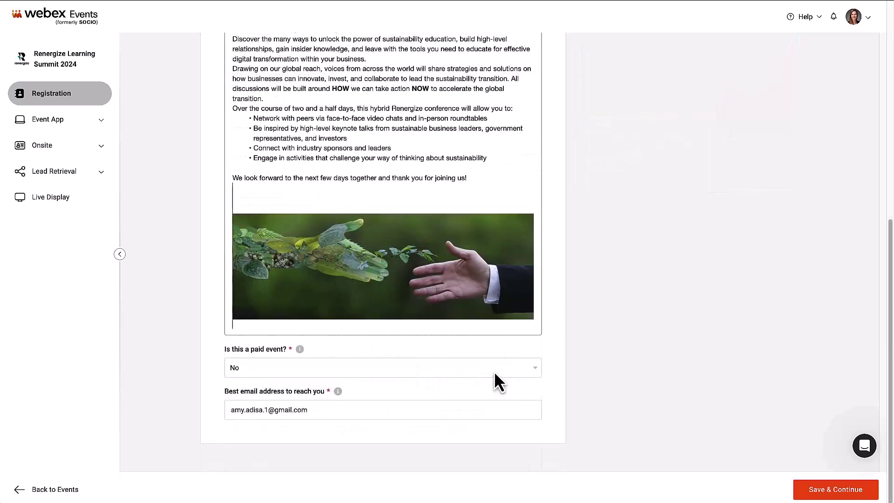
# - Mark the event as paid with United States Dollar as currency
pyautogui.click(534, 369)
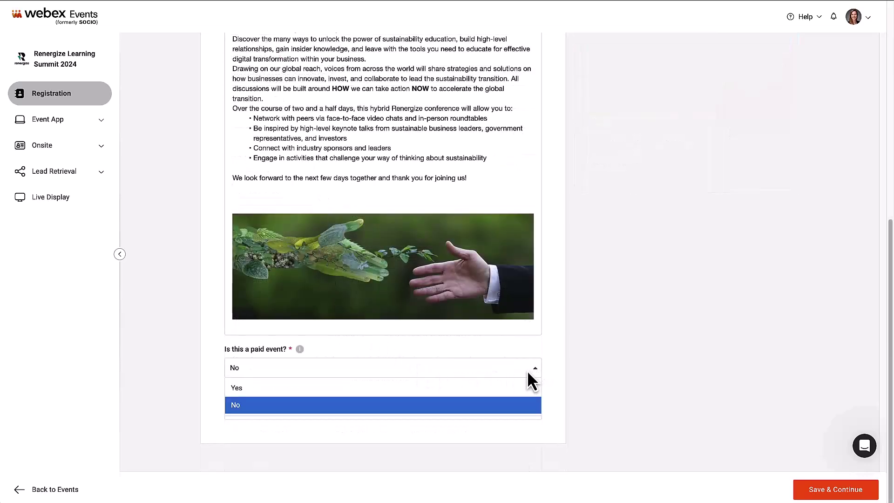
pyautogui.click(515, 388)
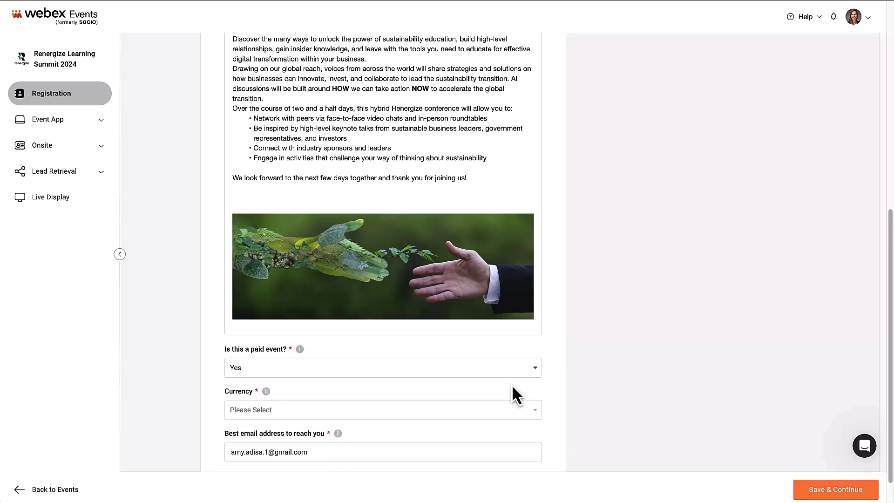
pyautogui.scroll(-2, 513, 385)
pyautogui.click(512, 370)
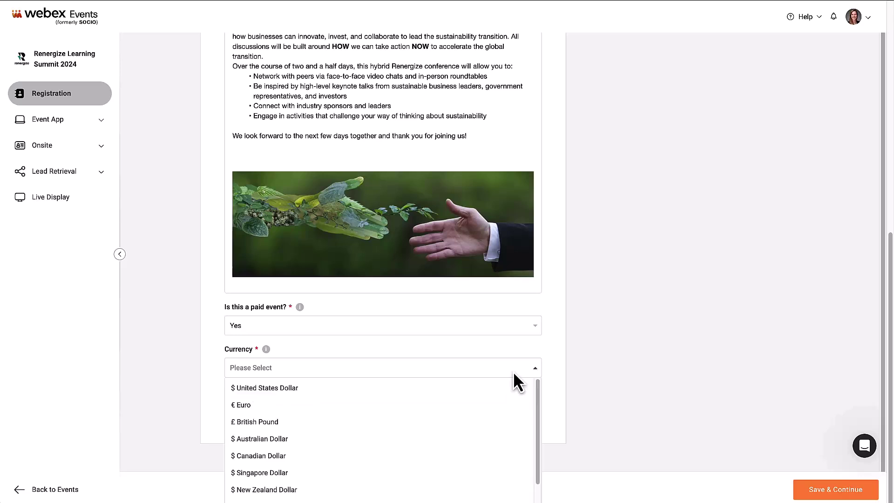
pyautogui.click(479, 391)
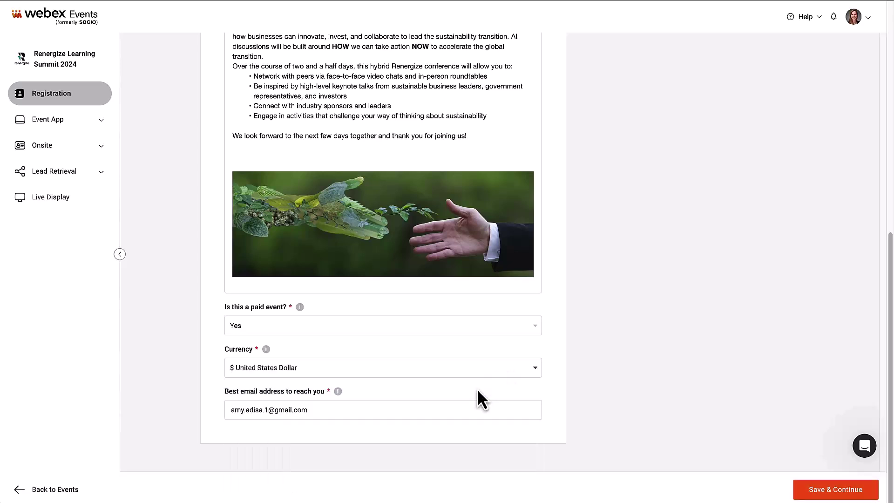
pyautogui.click(458, 409)
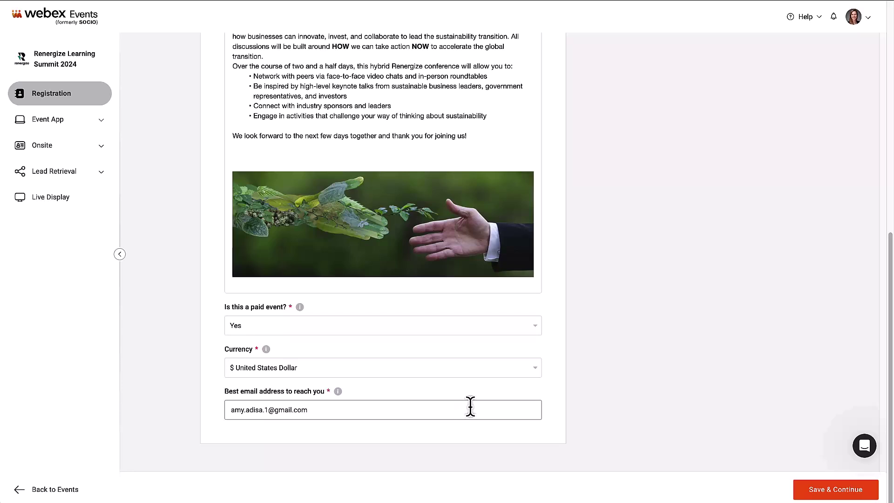
# - Save event details, then enter organizer 'Renergize Learning' and paste its description
pyautogui.click(811, 492)
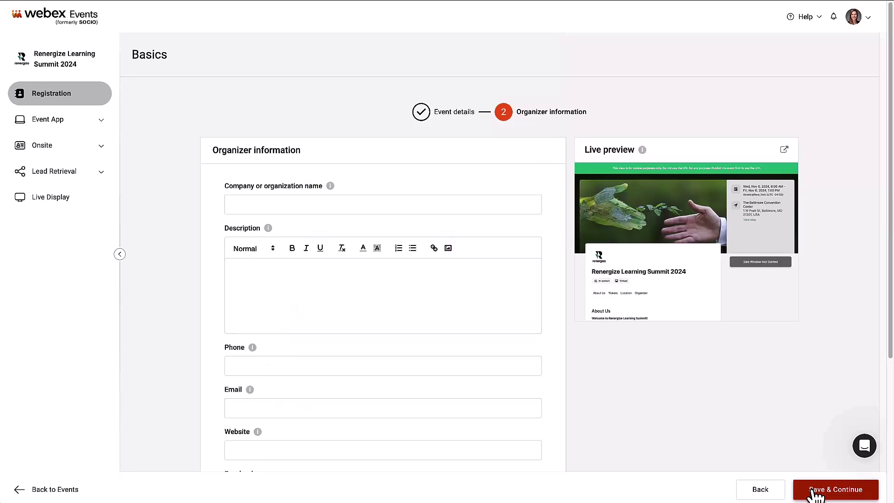
pyautogui.click(292, 202)
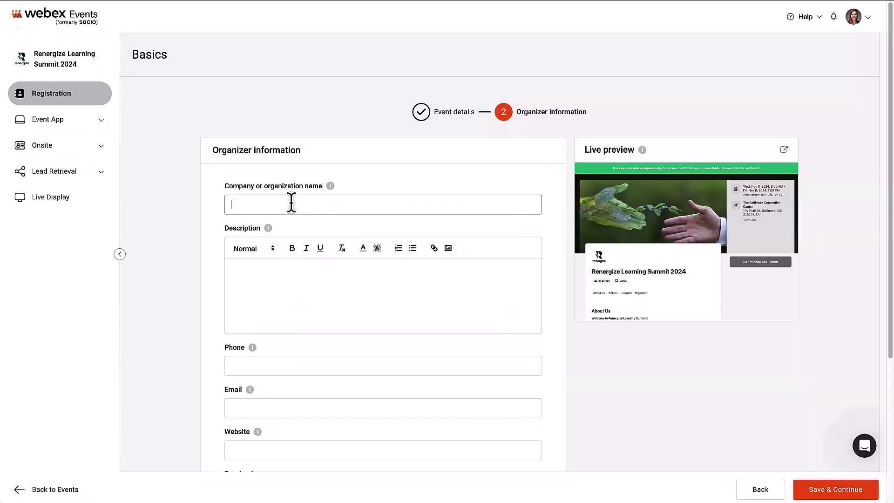
pyautogui.write('Renergi')
pyautogui.write('ze Learning')
pyautogui.click(256, 272)
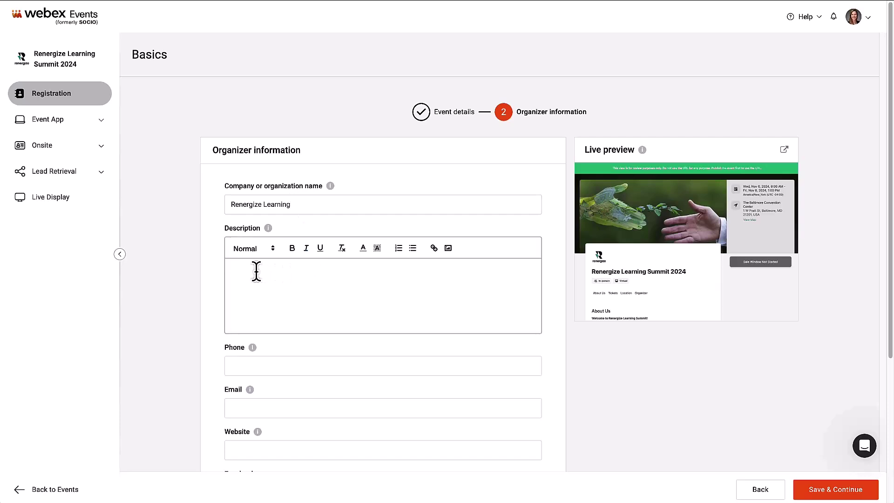
pyautogui.write('“Clean energy for a better world”. The Renergize headquarters is a corporate campus on the outskirts of Eugene, Oregon, with several buildings for sustainable chemistry, materials science, advanced equipment design, and automation. The headquarters has around 5,000 workers. Four recycling centers have an average of 1,200 employees each. We provide on-site recycling, material recovery, and supply chain distribution in key cities and regions (3 in the US and 1 in Europe).  Four satellite offices contain about 300 employees each. We provide additional development and logistics in key cities and subregions (San Francisco, NYC, Shanghai, and Berlin).  About 25 percent of the Renergize workforce is fully remote. 45 percent work remotely 2-3 days a week.')
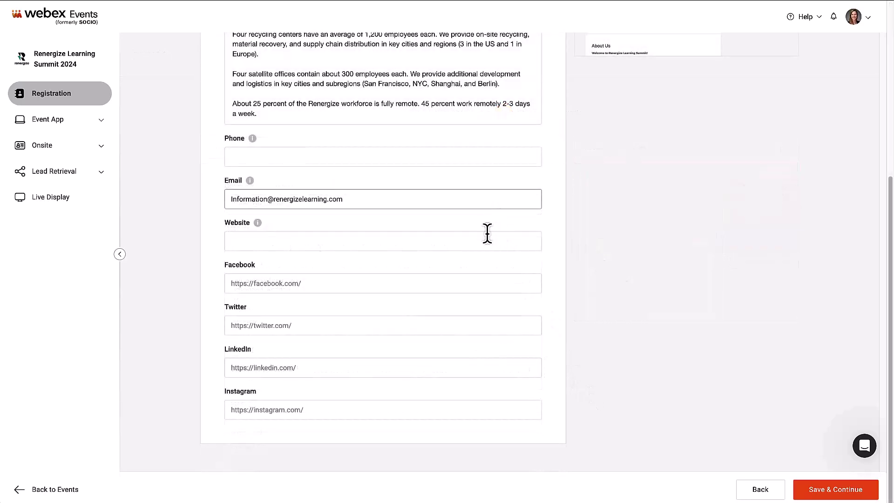
# - Add organizer website renergizelearning.com and save the organizer information
pyautogui.click(487, 241)
pyautogui.write('renergizelearning.com')
pyautogui.click(505, 283)
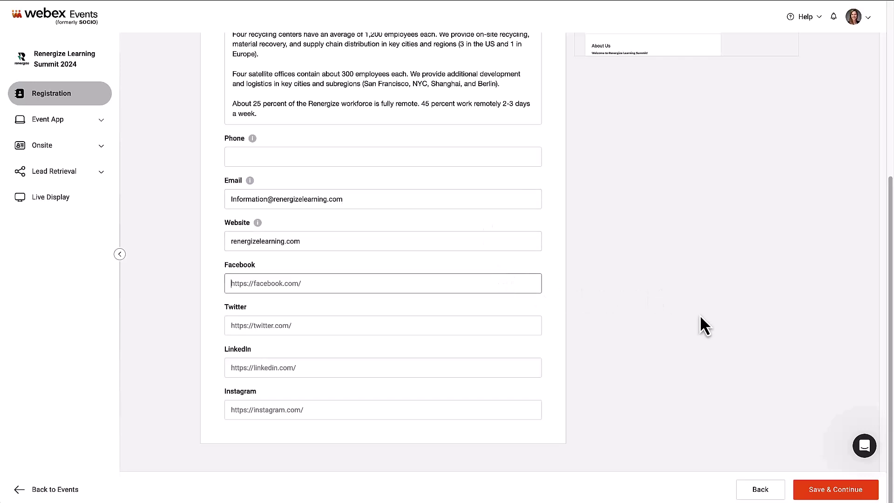
pyautogui.press('Tab')
pyautogui.press('Tab')
pyautogui.press('Tab')
pyautogui.click(859, 496)
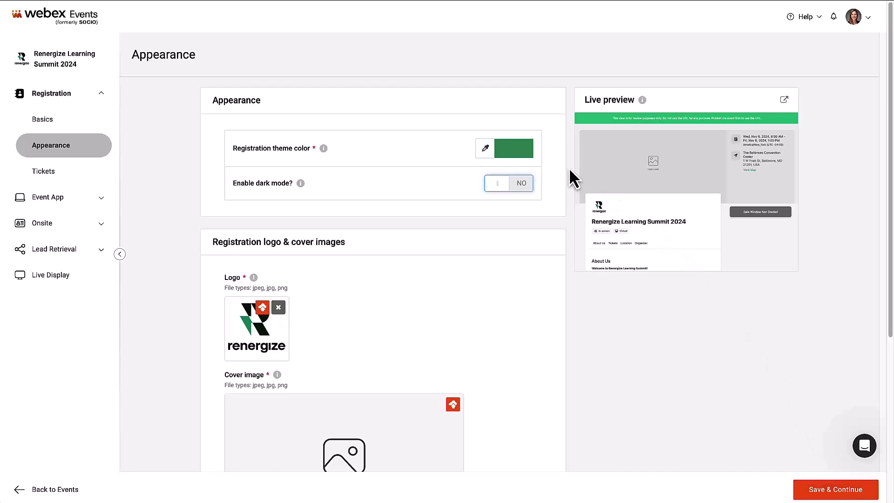
# - Keep the green theme, add a cover image, leave dark mode off, and save appearance
pyautogui.click(527, 151)
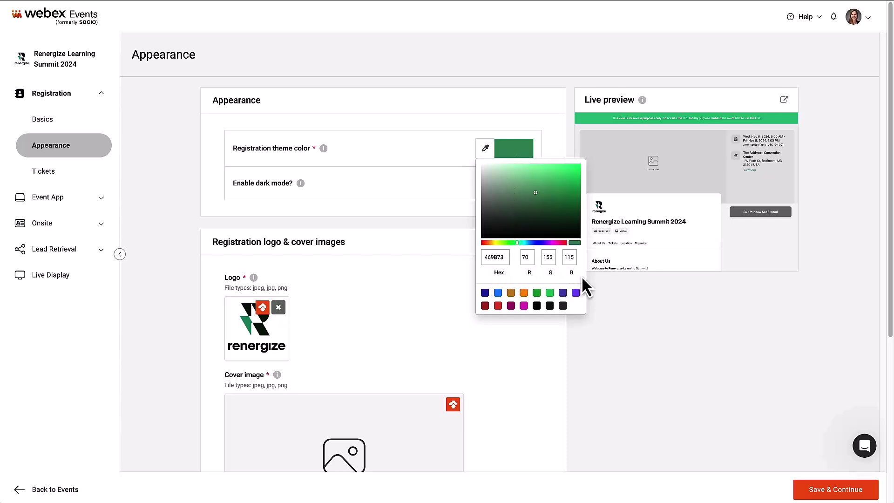
pyautogui.click(424, 294)
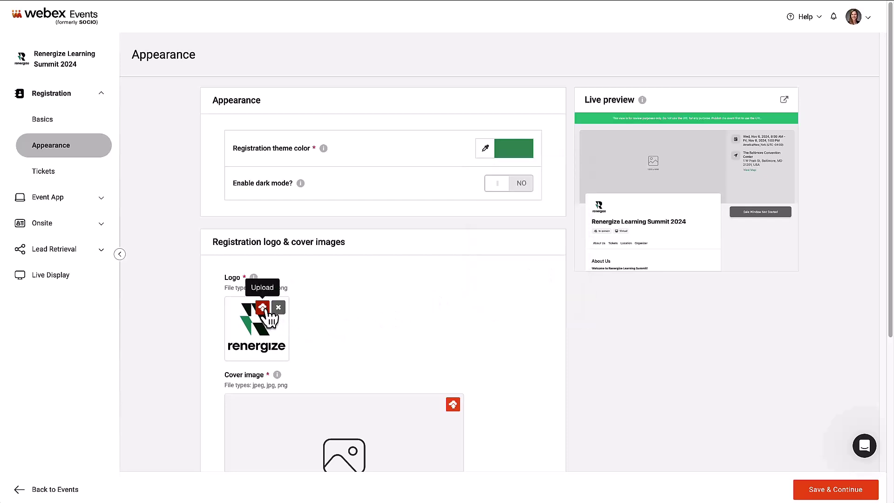
pyautogui.click(453, 404)
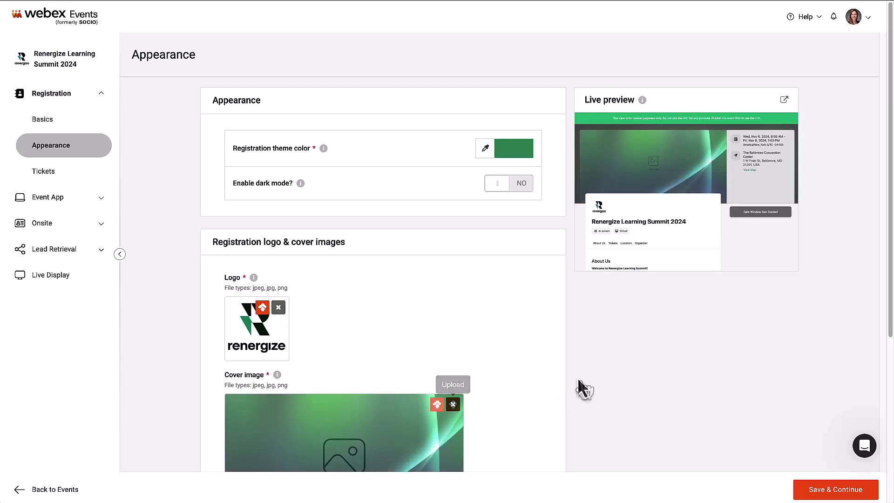
pyautogui.click(521, 185)
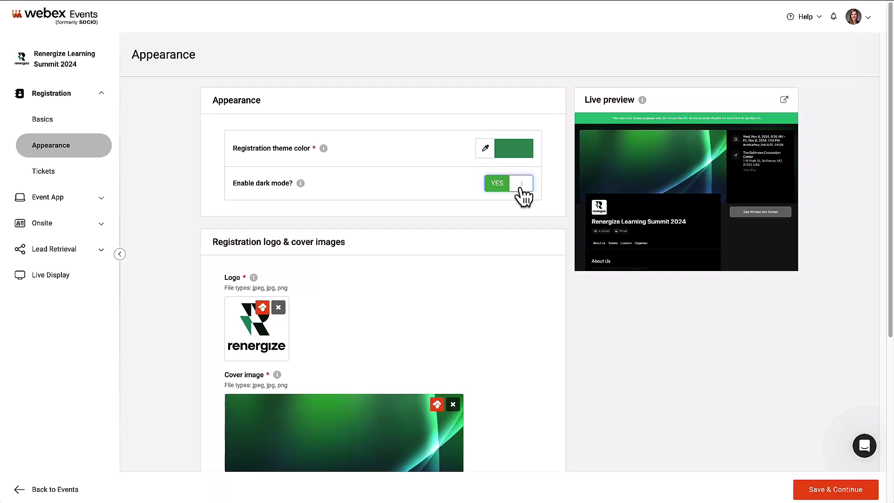
pyautogui.click(521, 186)
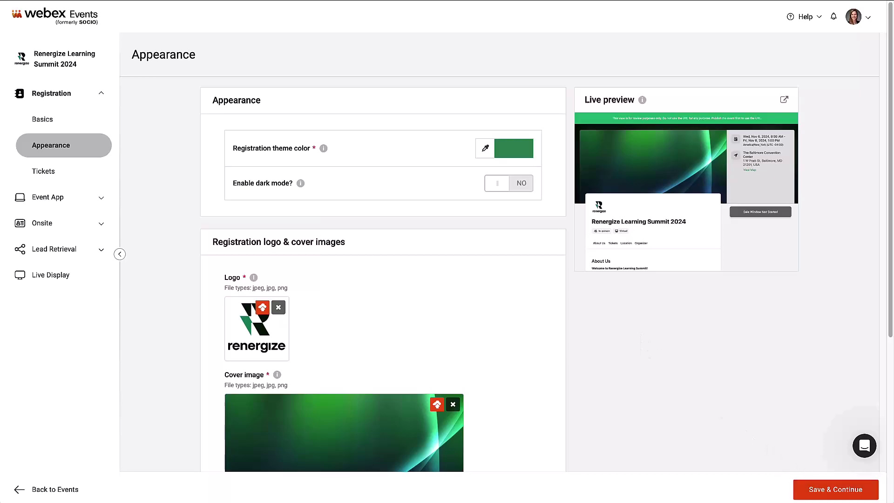
pyautogui.click(820, 495)
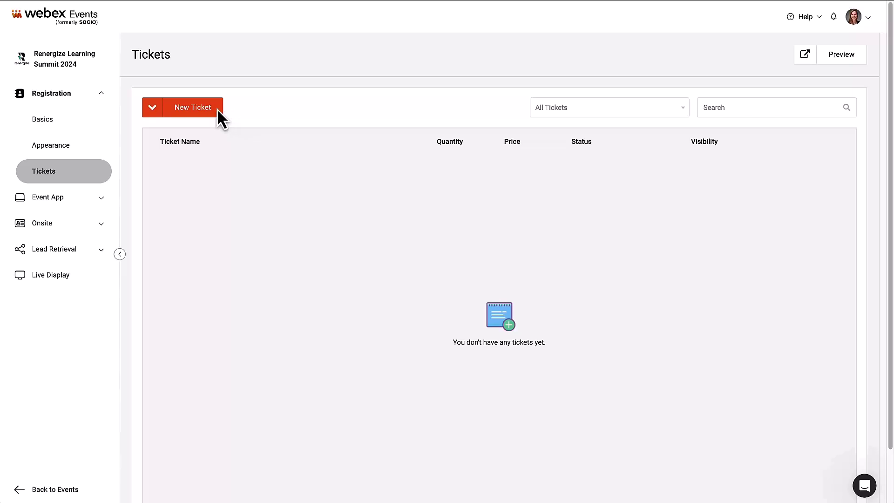
# - Create paid ticket 'Early Bird Ticket' at $15.00, quantity 50, with an early-bird description
pyautogui.click(195, 108)
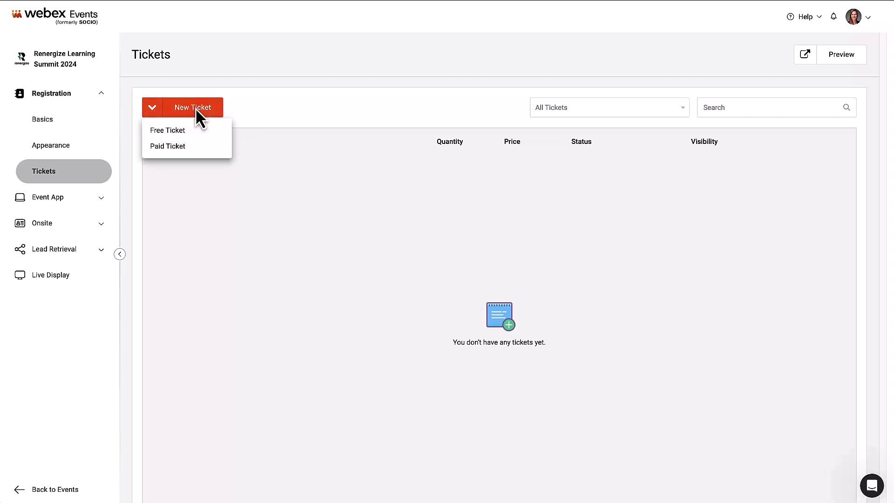
pyautogui.click(173, 145)
pyautogui.write('Early Bird Ticket15.00')
pyautogui.click(266, 135)
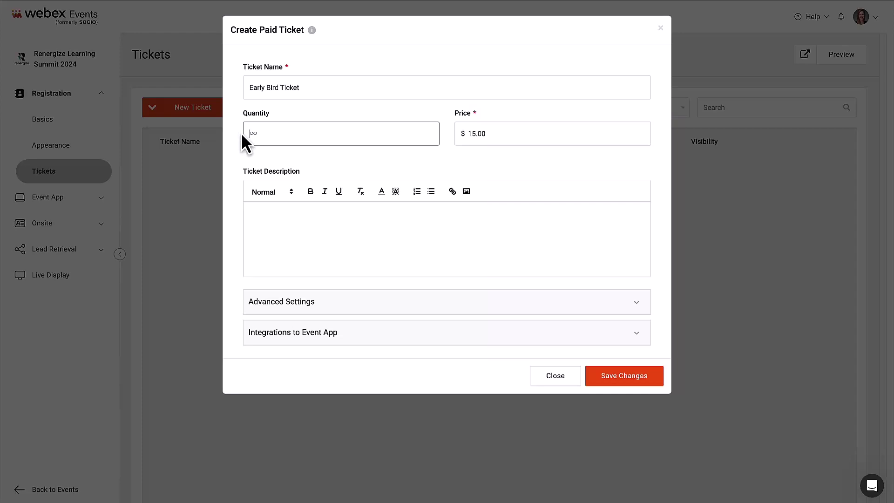
pyautogui.write('50')
pyautogui.click(507, 223)
pyautogui.write('Ticket packages for the Renergize Learning Summit go on-sale at a special EARLY BIRD rate of $15 from September 1 through 10, or while supplies last. Offer is limited to four tickets per transaction.')
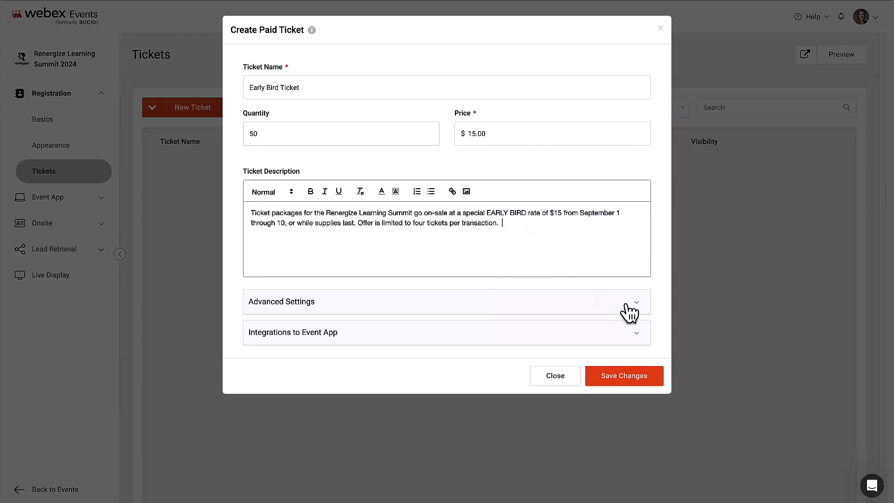
# - In the ticket's advanced settings, keep fees passed on to buyers
pyautogui.click(634, 304)
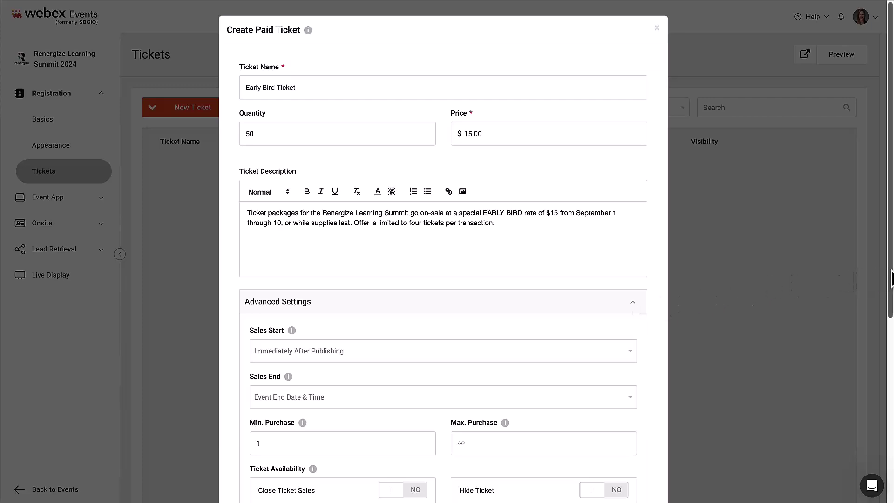
pyautogui.moveTo(892, 271); pyautogui.dragTo(892, 360)
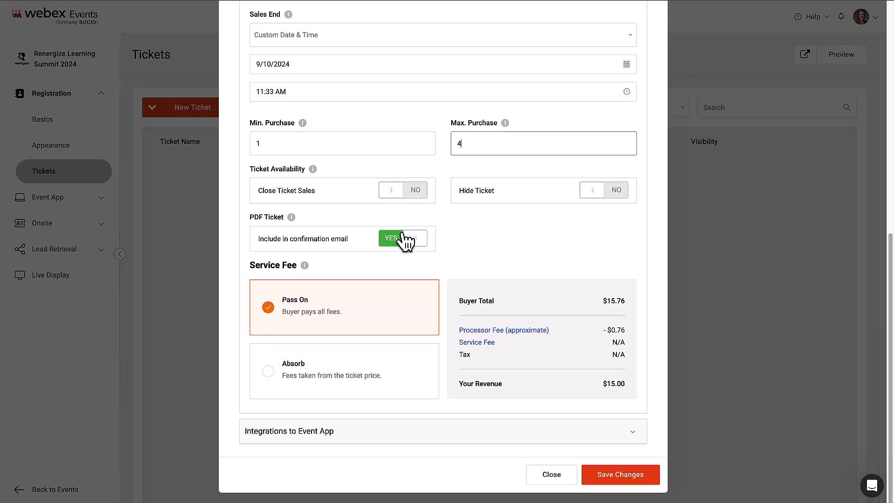
pyautogui.click(268, 372)
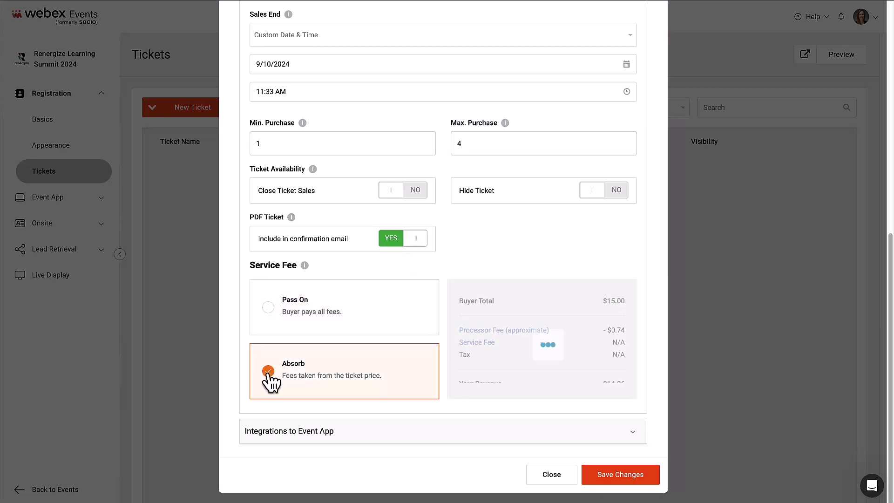
pyautogui.click(269, 308)
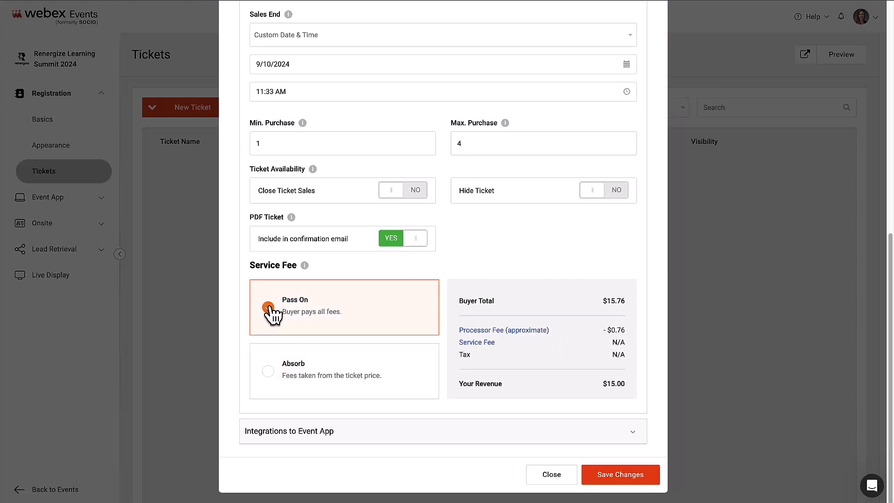
# - Keep the Early Bird Ticket publicly visible, check attendee groups, and save it
pyautogui.click(610, 196)
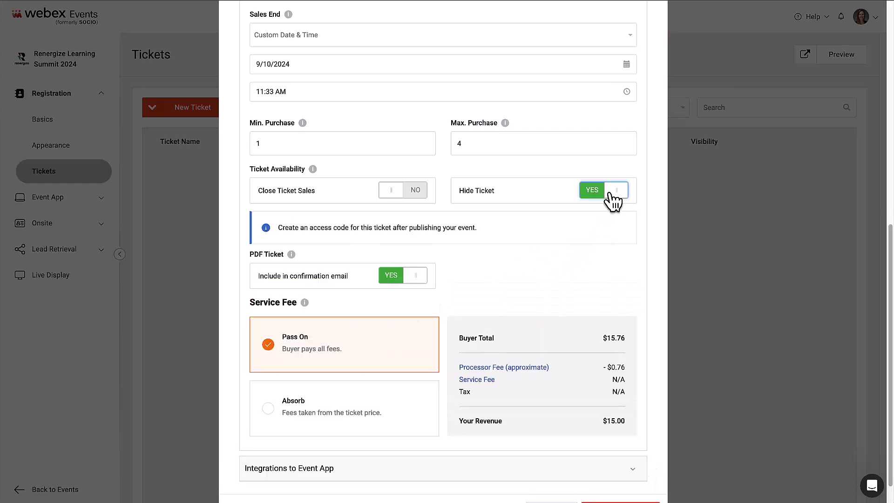
pyautogui.click(612, 199)
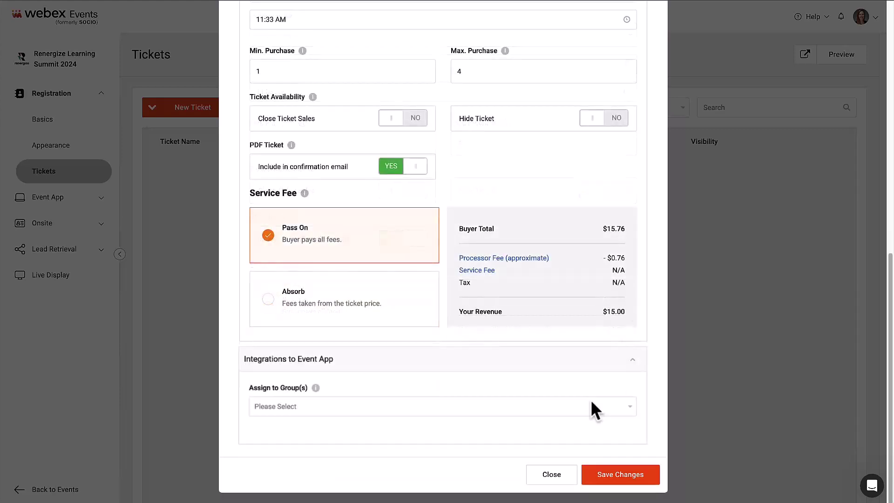
pyautogui.click(590, 406)
pyautogui.click(612, 476)
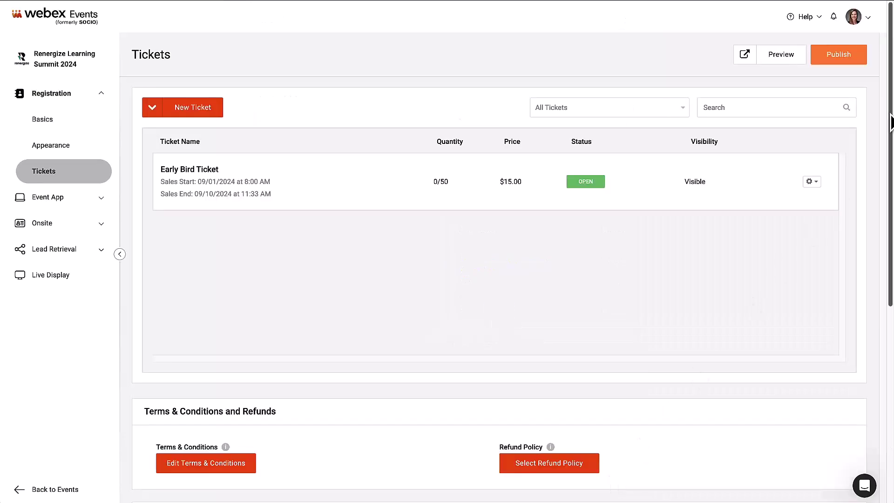
pyautogui.moveTo(891, 122); pyautogui.dragTo(892, 323)
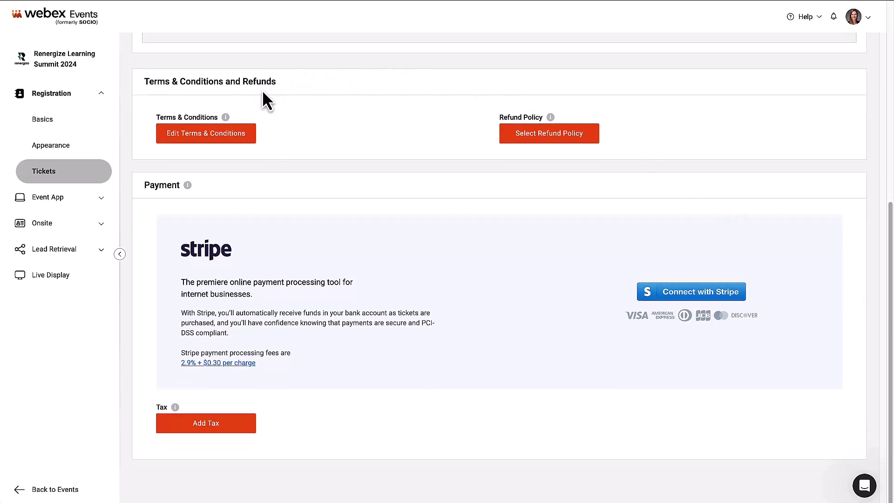
pyautogui.click(228, 119)
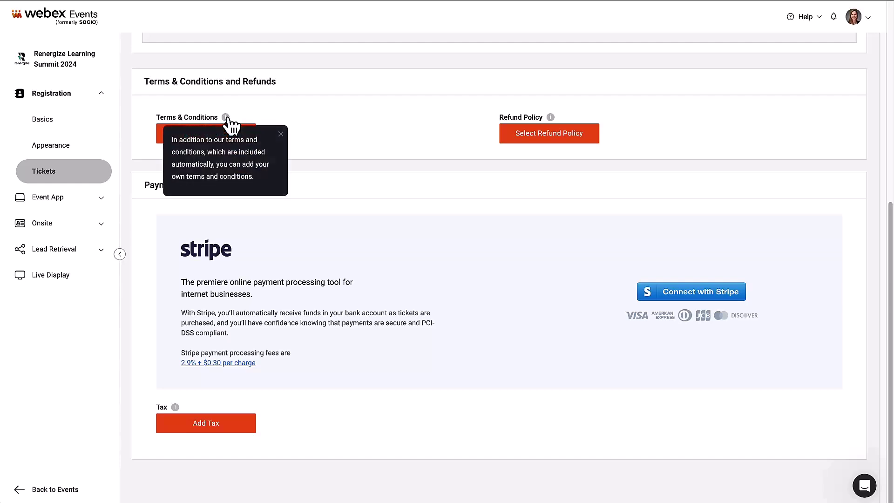
pyautogui.click(240, 111)
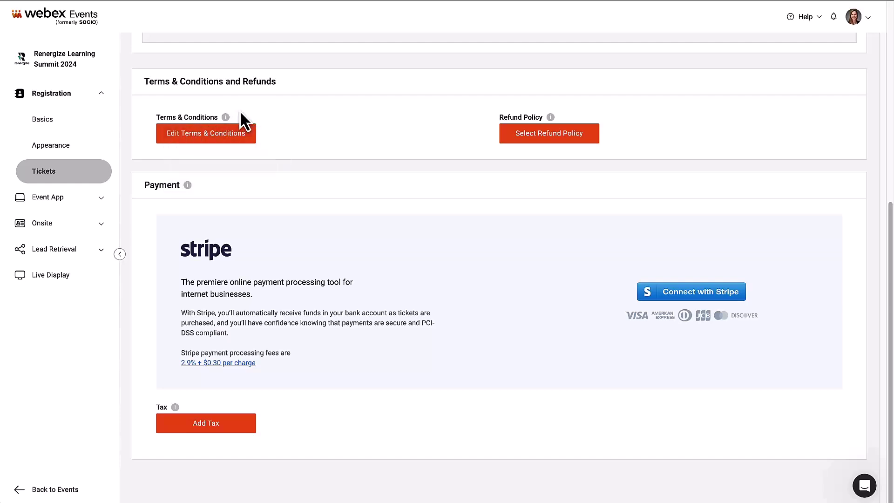
pyautogui.click(534, 140)
pyautogui.click(555, 68)
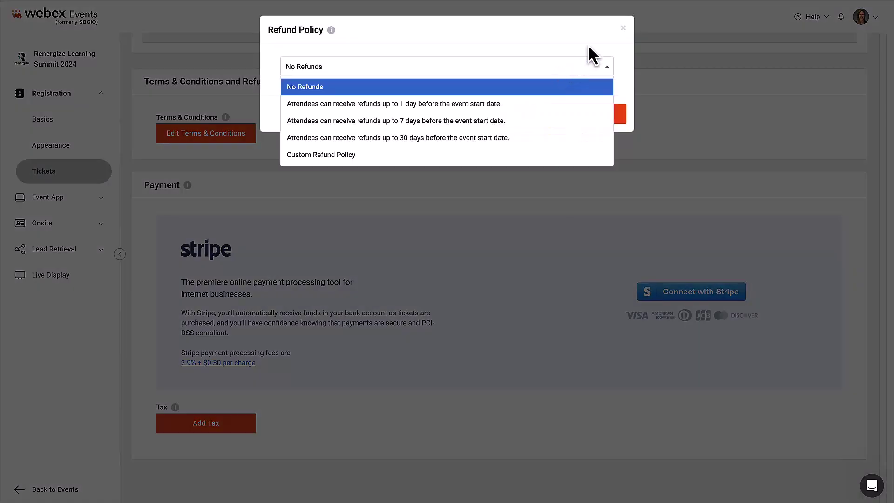
pyautogui.click(623, 29)
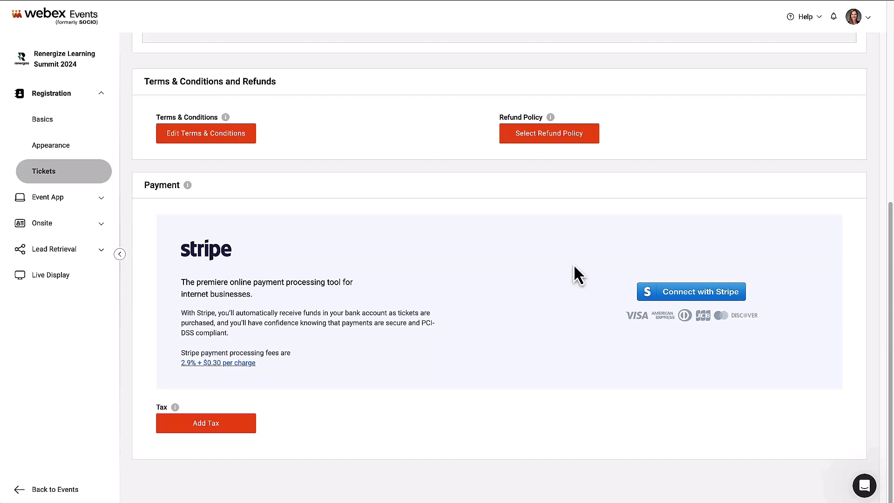
pyautogui.click(671, 289)
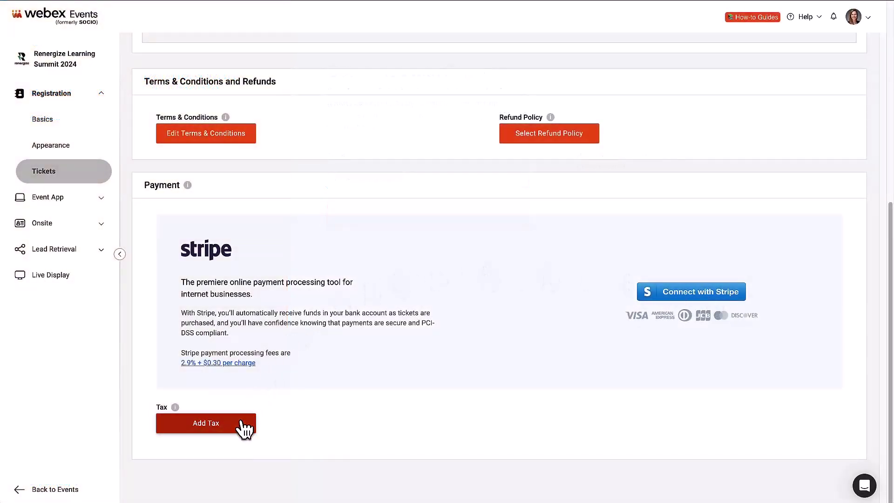
pyautogui.click(240, 422)
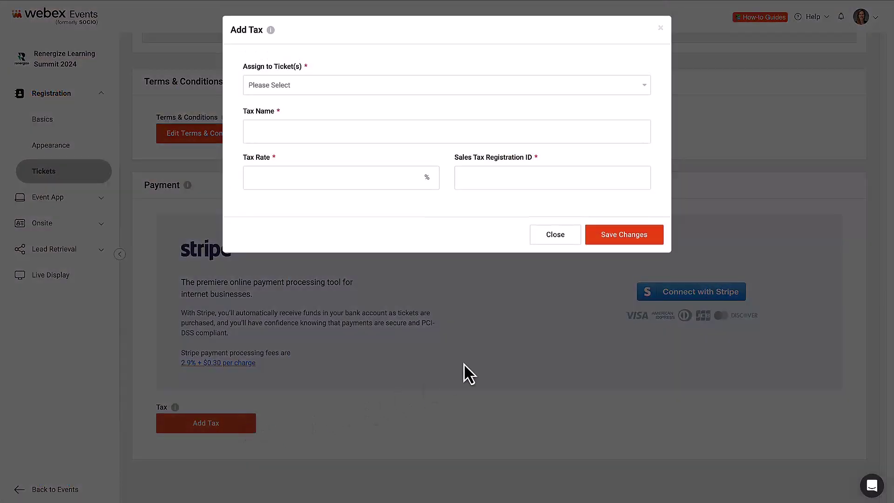
pyautogui.click(560, 239)
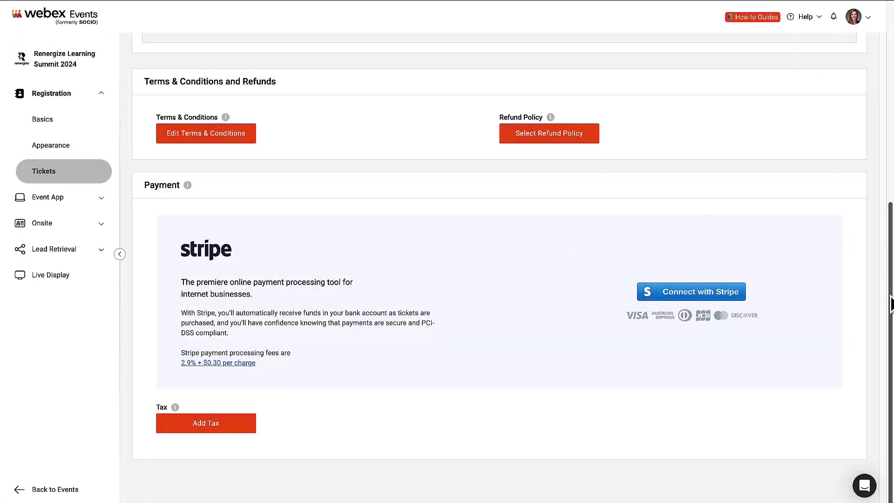
pyautogui.moveTo(891, 303); pyautogui.dragTo(872, 79)
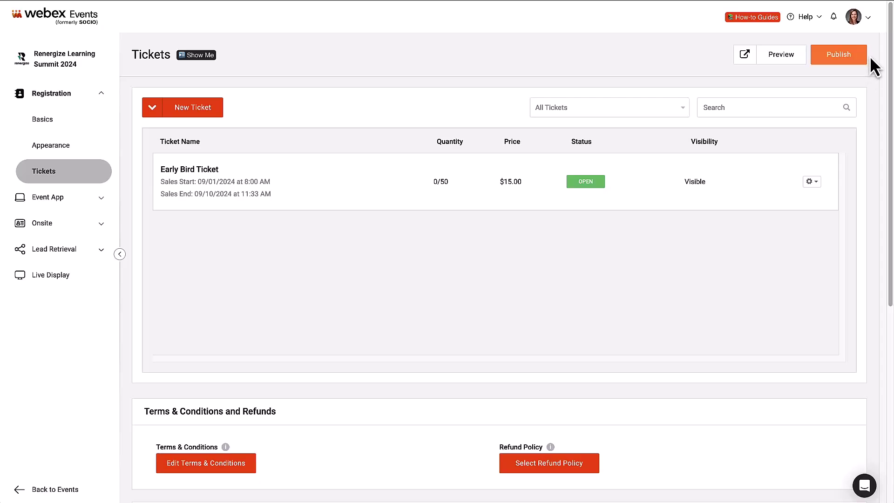